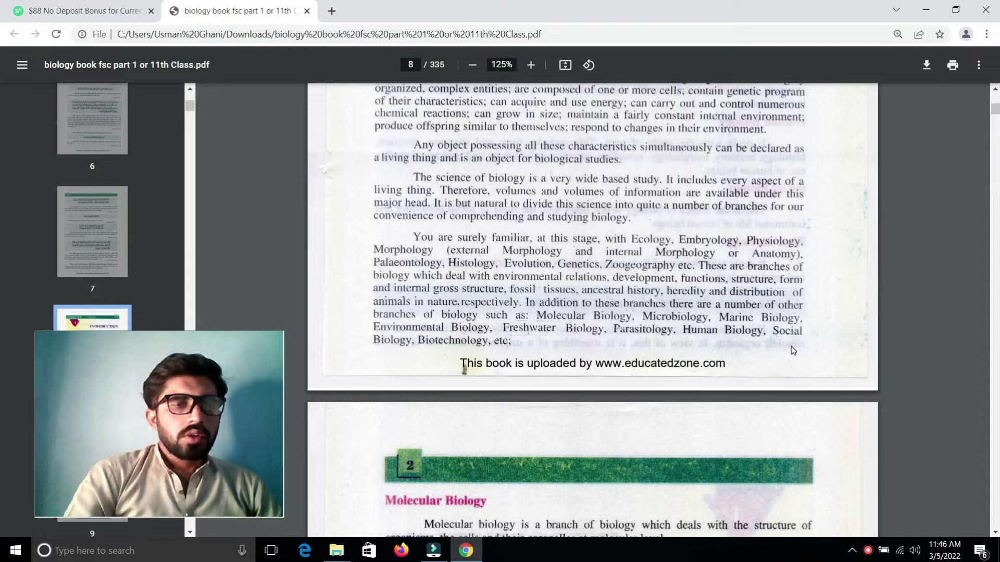
scroll(792, 346, down, 2)
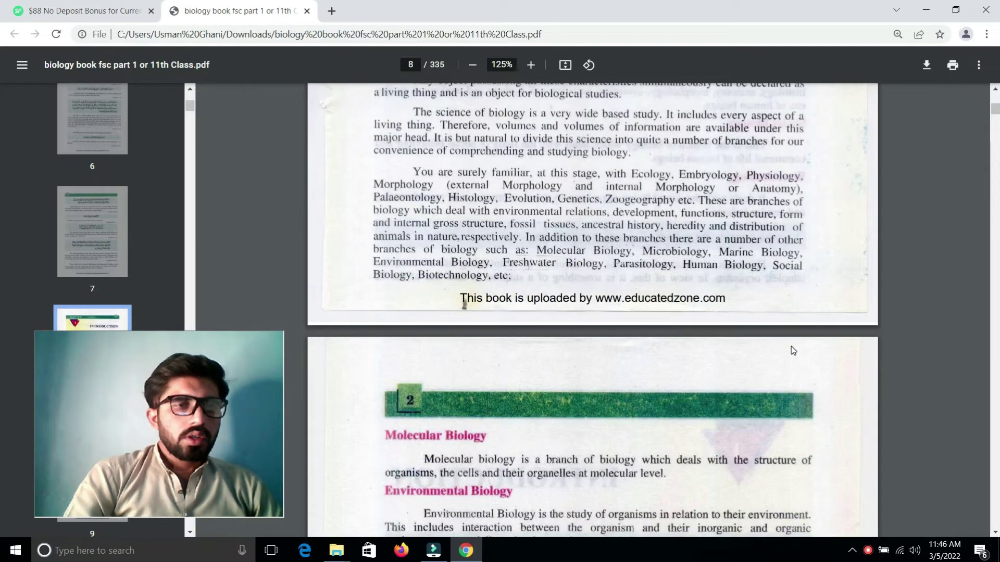
scroll(791, 346, down, 2)
scroll(792, 346, down, 2)
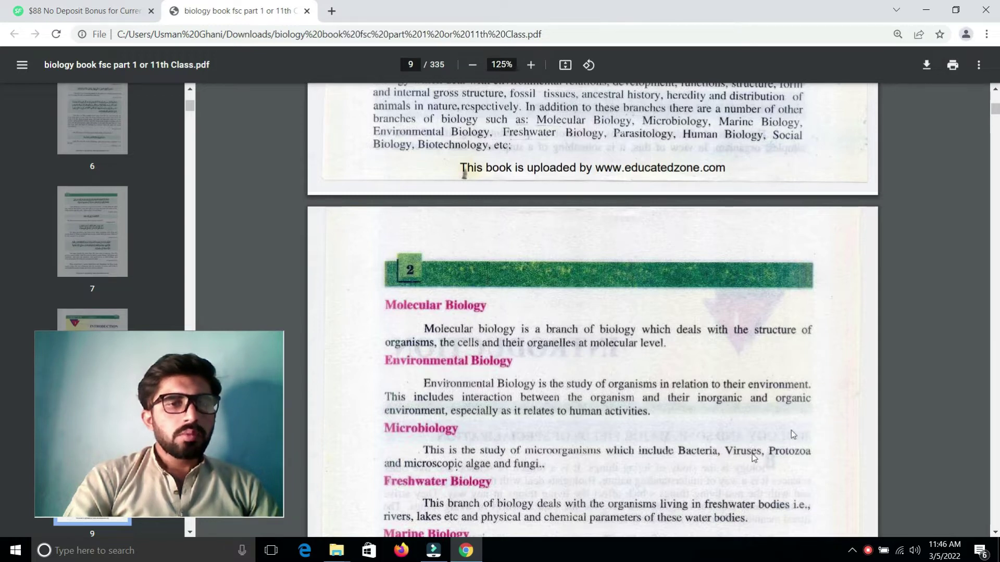
scroll(735, 454, down, 1)
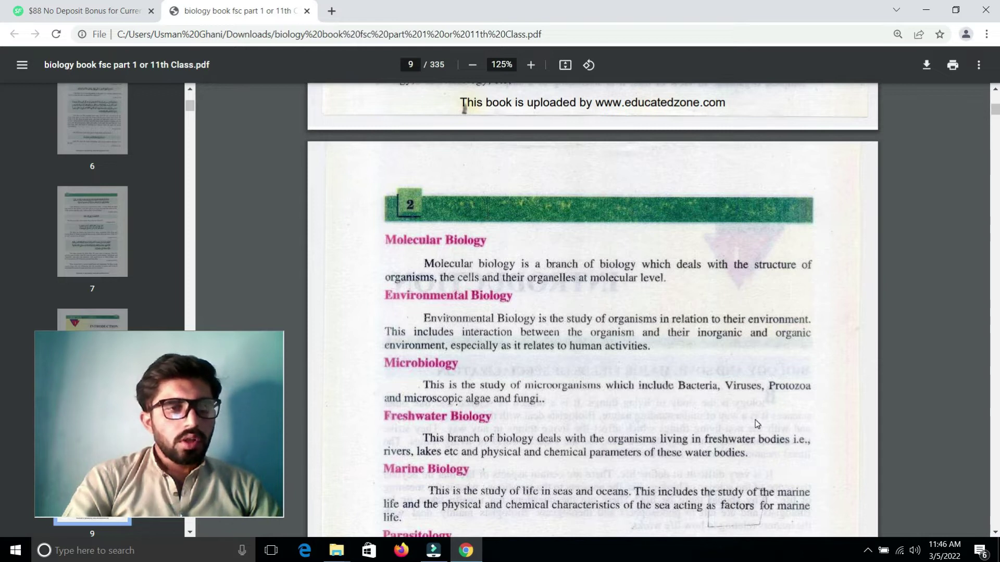
scroll(754, 419, down, 1)
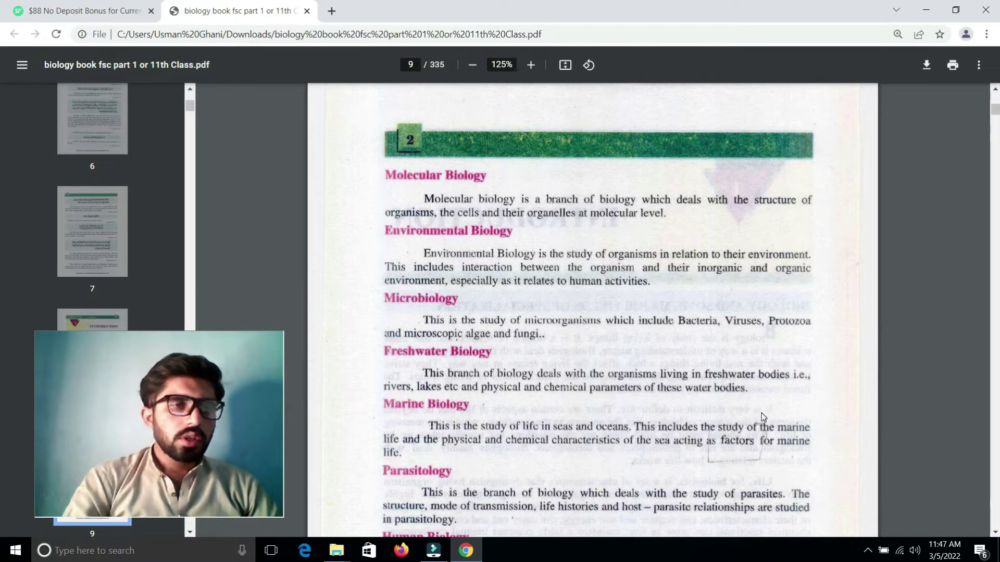
scroll(762, 413, down, 1)
scroll(762, 414, down, 1)
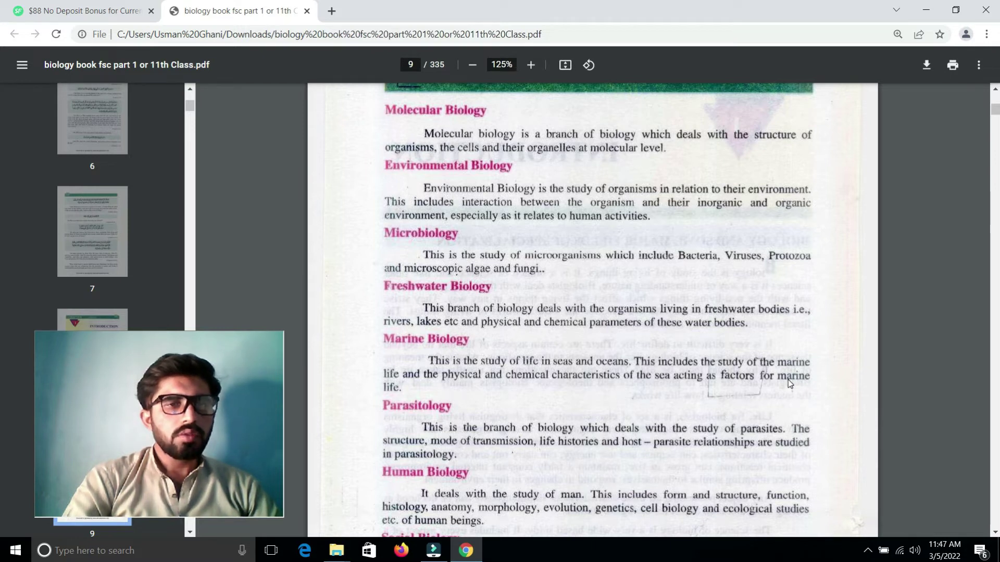
scroll(755, 365, down, 1)
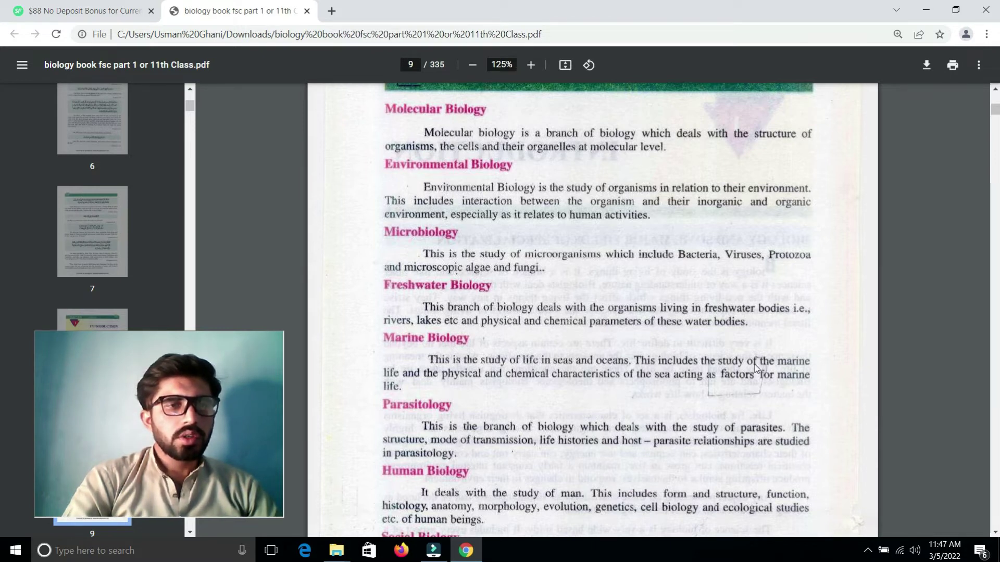
scroll(755, 365, down, 1)
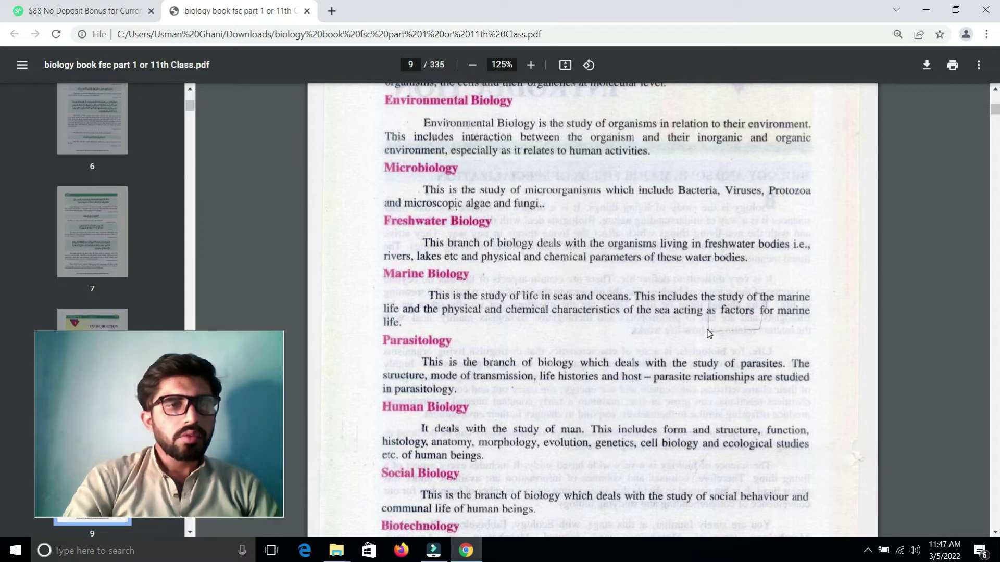
scroll(708, 334, down, 2)
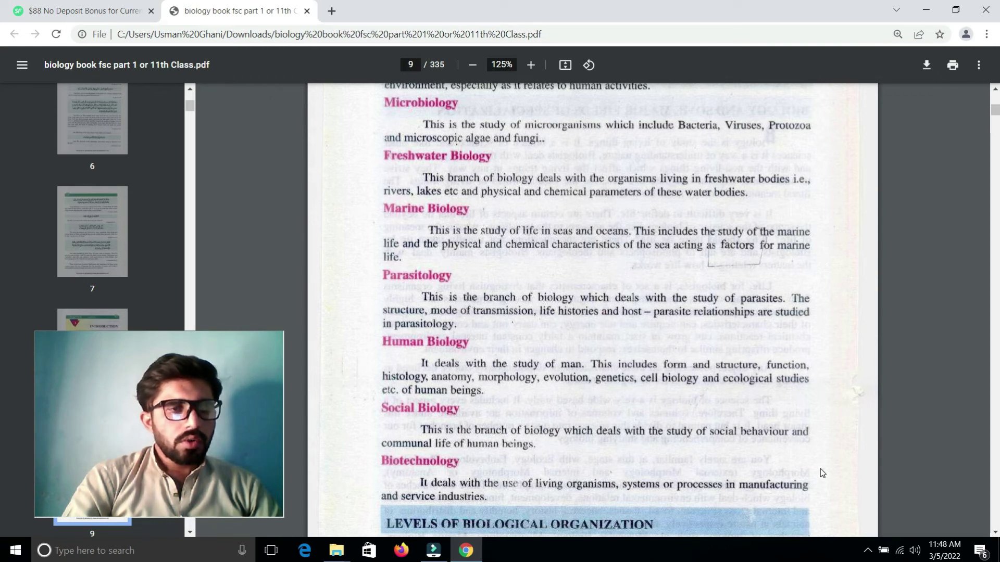
scroll(821, 455, down, 2)
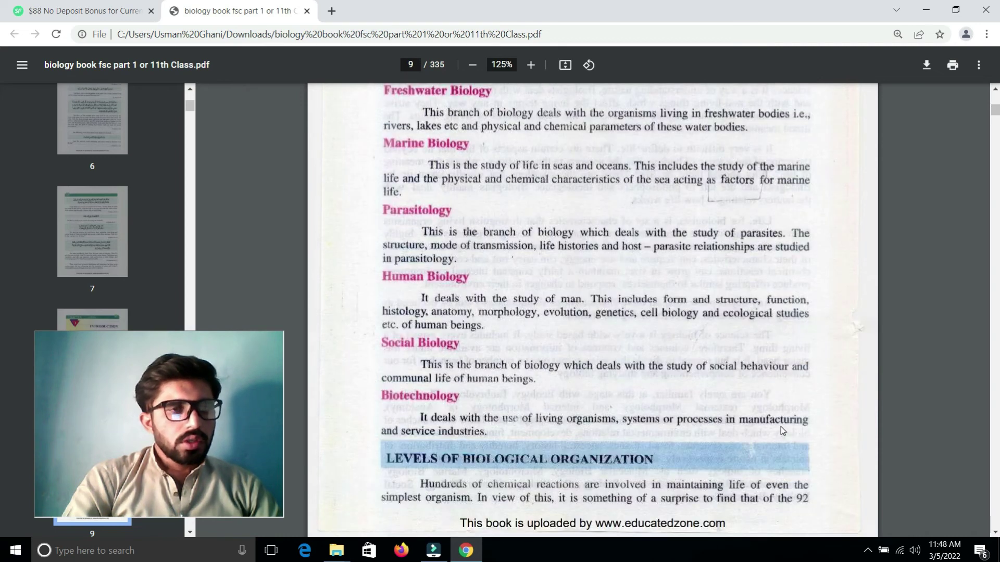